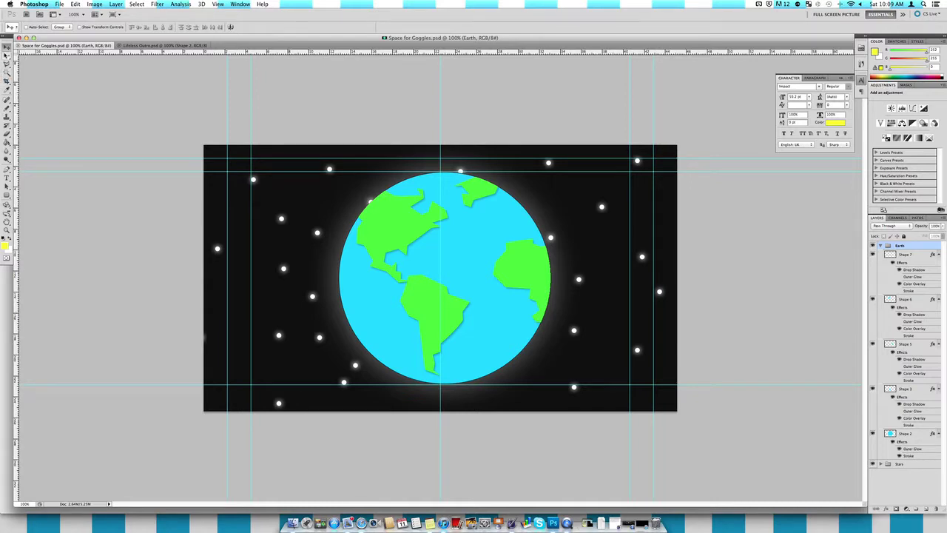
Look over the marquee tool variants and choose the Rectangular Marquee tool
{"action": "left_click", "coordinate": [6, 56]}
{"action": "right_click", "coordinate": [6, 58]}
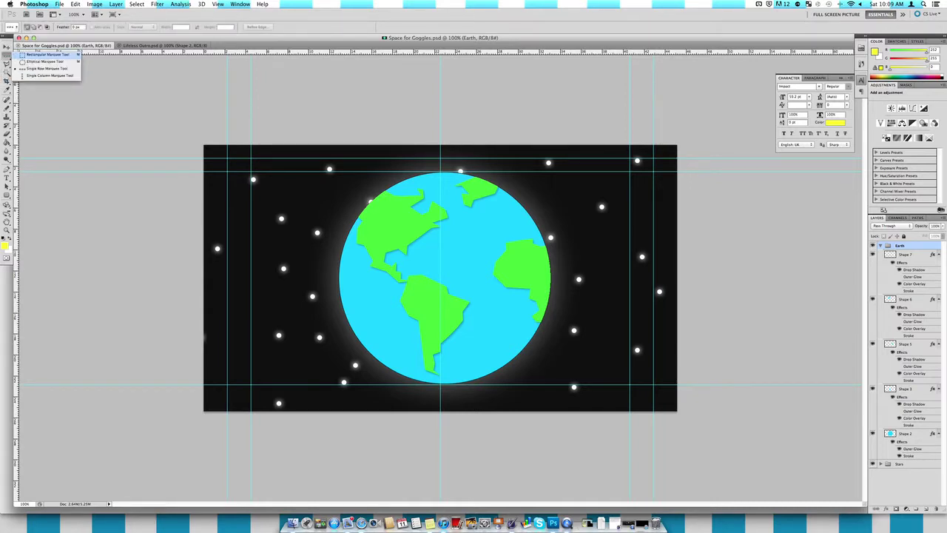
{"action": "left_click", "coordinate": [20, 54]}
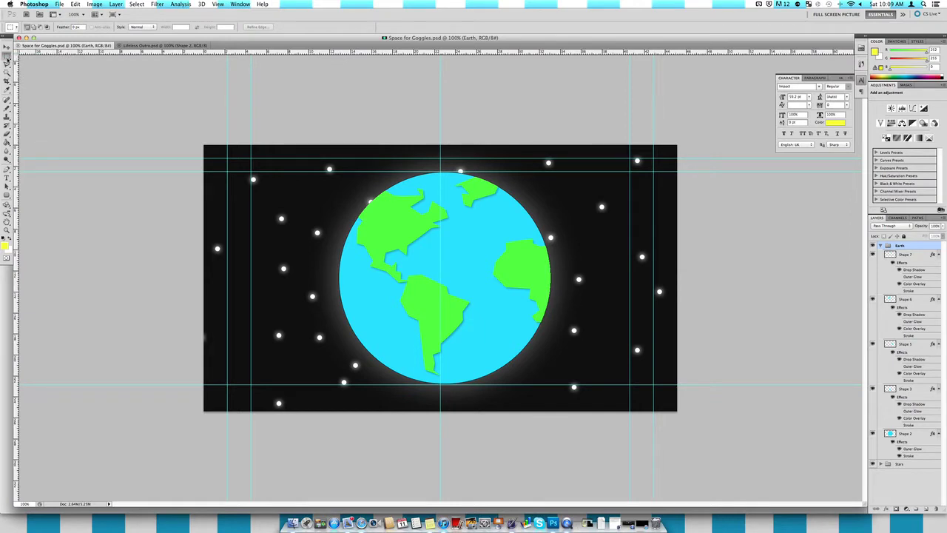
{"action": "right_click", "coordinate": [7, 59]}
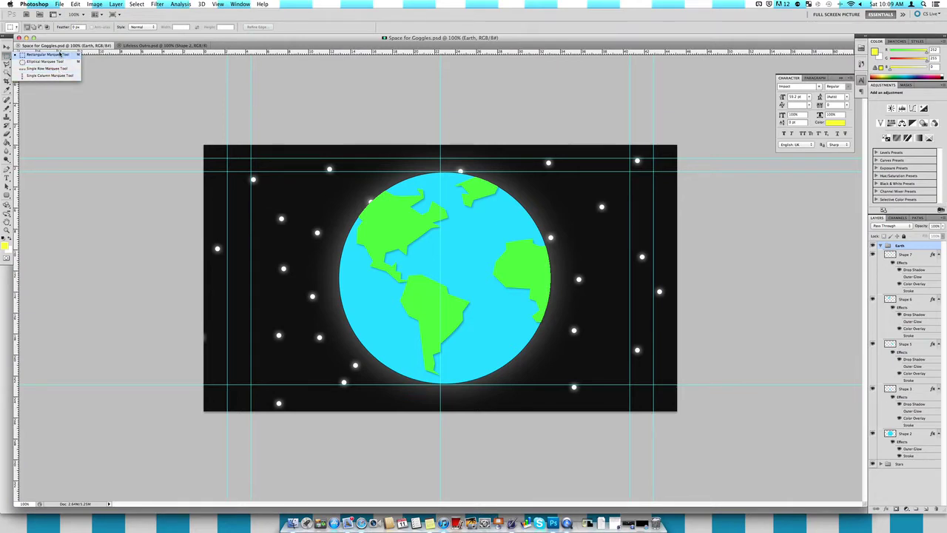
{"action": "left_click", "coordinate": [22, 55]}
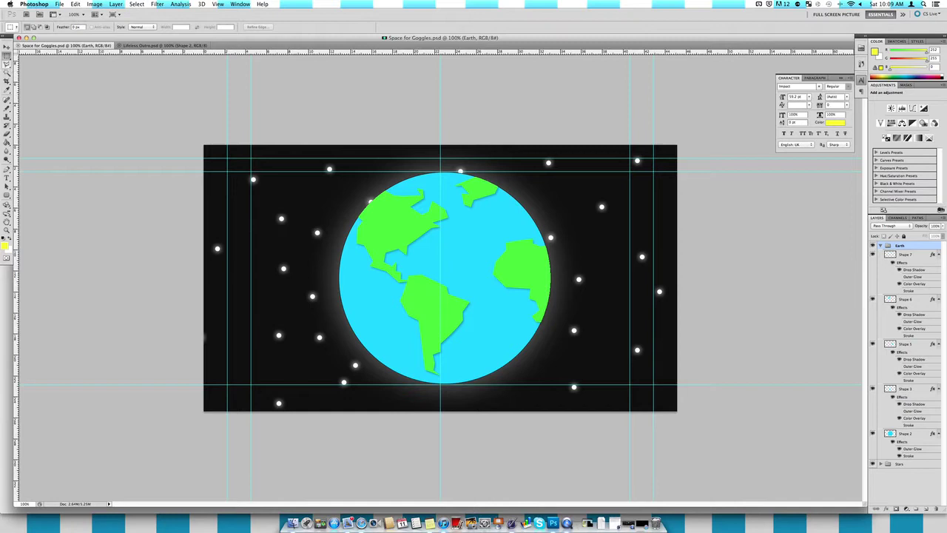
Look over the lasso variants, the Quick Selection tool and the available selection commands
{"action": "left_click", "coordinate": [7, 65]}
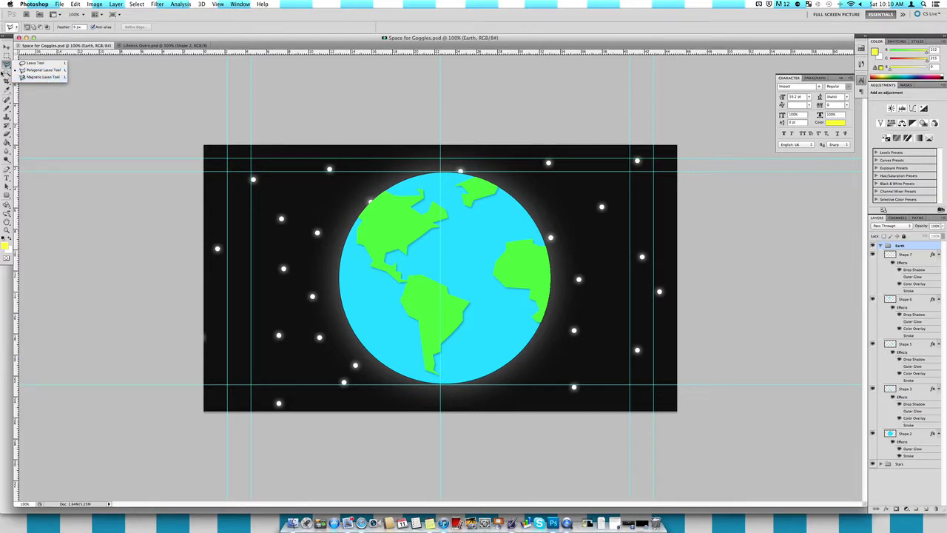
{"action": "left_click", "coordinate": [8, 75]}
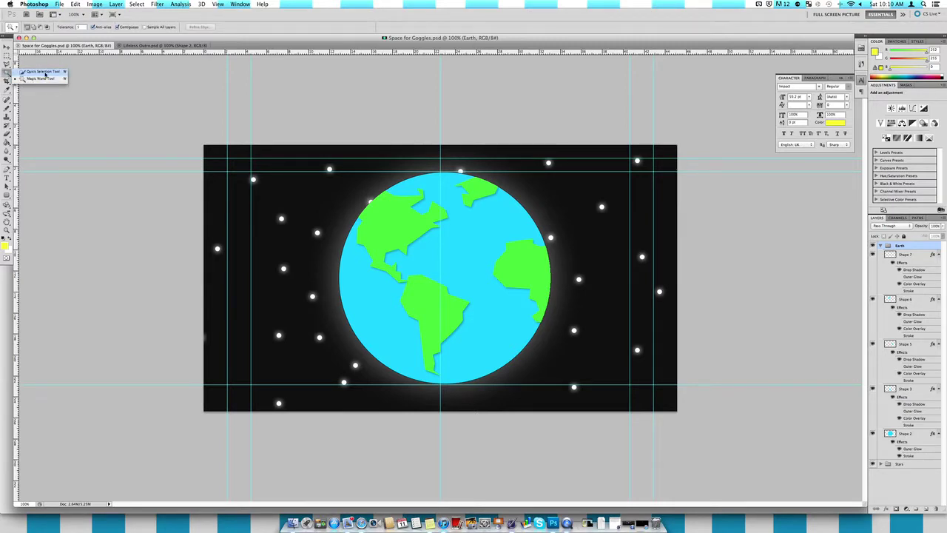
{"action": "left_click", "coordinate": [46, 72]}
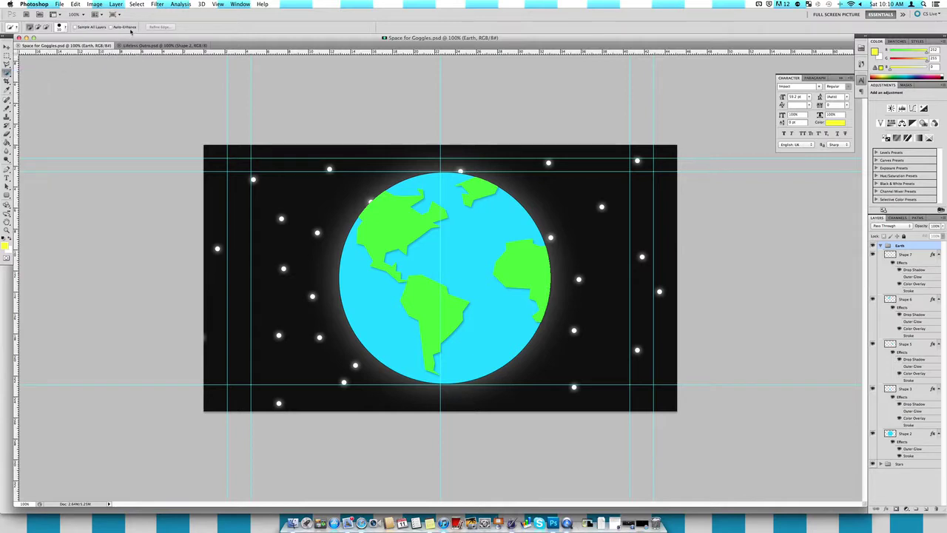
{"action": "left_click", "coordinate": [137, 4]}
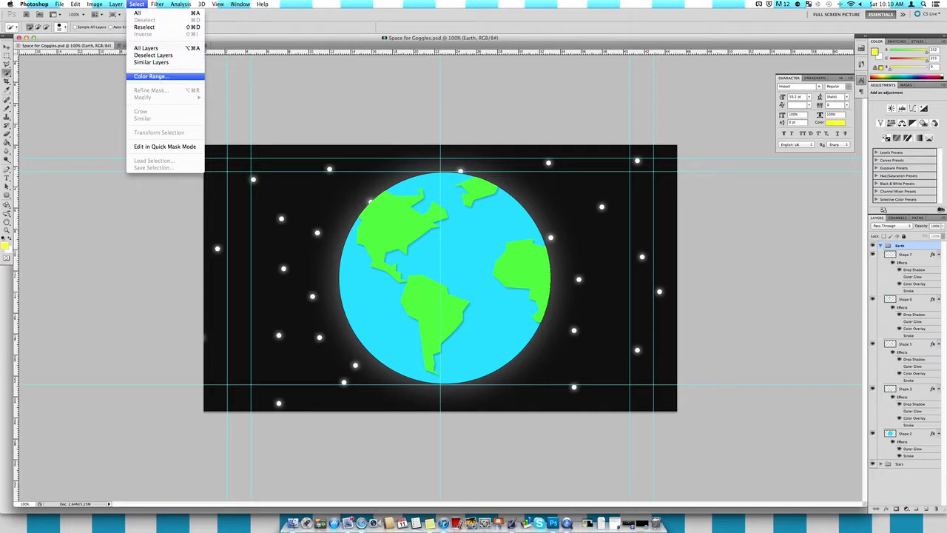
{"action": "left_click", "coordinate": [80, 80]}
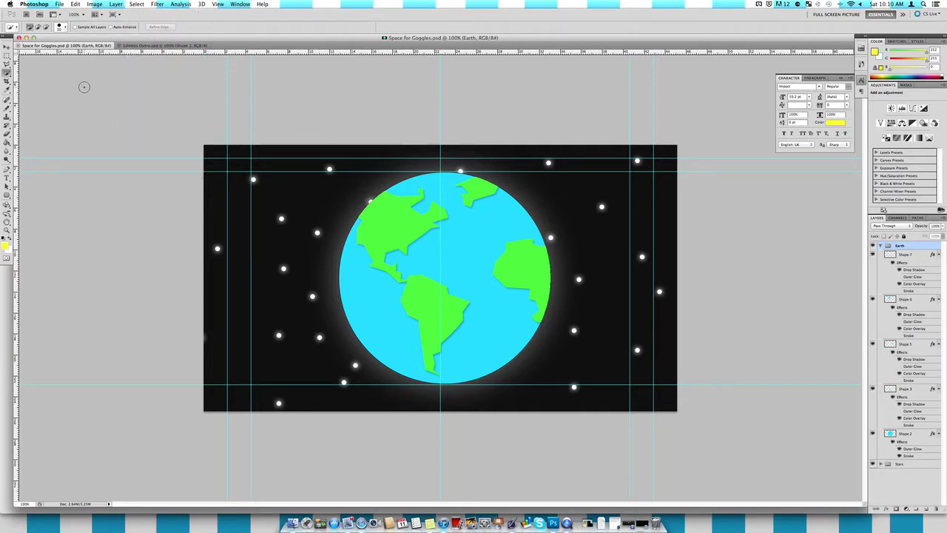
Select the Shape 7 layer and hide and reshow Shape 7 and Shape 6 to identify their landmasses
{"action": "key", "text": "v"}
{"action": "left_click", "coordinate": [915, 256]}
{"action": "left_click", "coordinate": [873, 254]}
{"action": "left_click", "coordinate": [873, 253]}
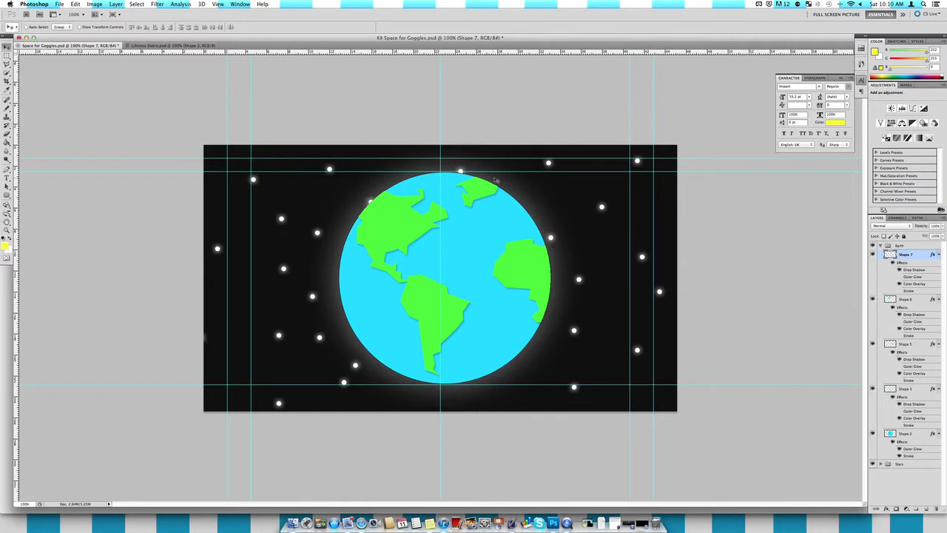
{"action": "left_click", "coordinate": [872, 299]}
{"action": "left_click", "coordinate": [873, 299]}
Activate the Rectangular Marquee tool and try its Fixed Size style
{"action": "left_click", "coordinate": [7, 55]}
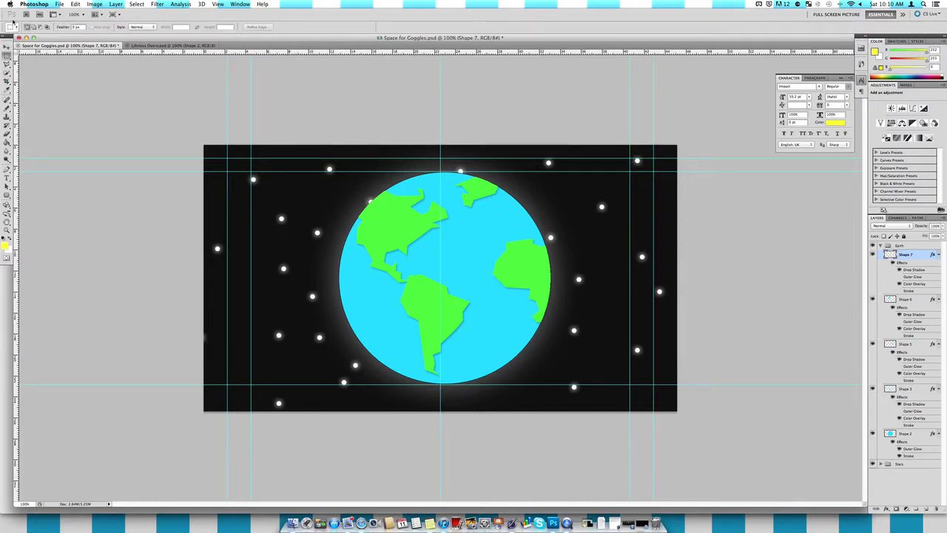
{"action": "left_click", "coordinate": [140, 27]}
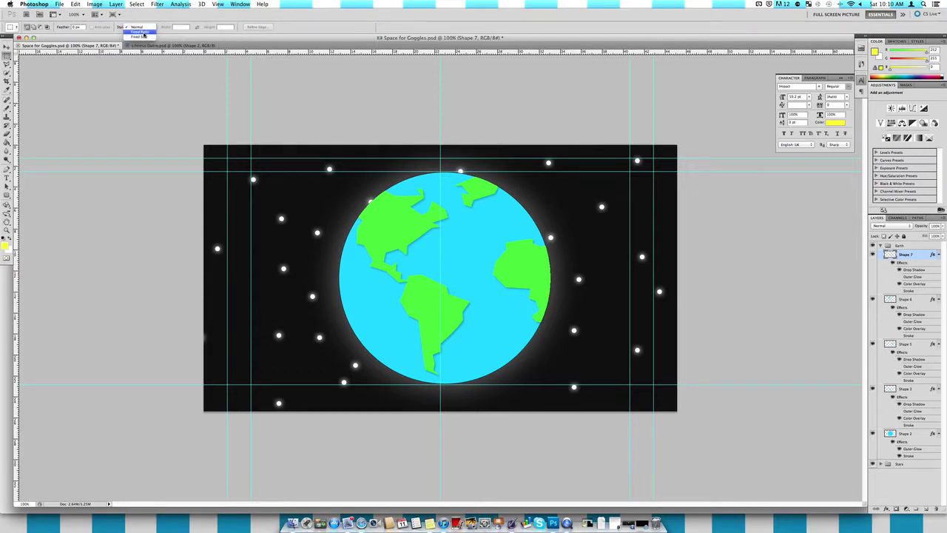
{"action": "left_click", "coordinate": [152, 37]}
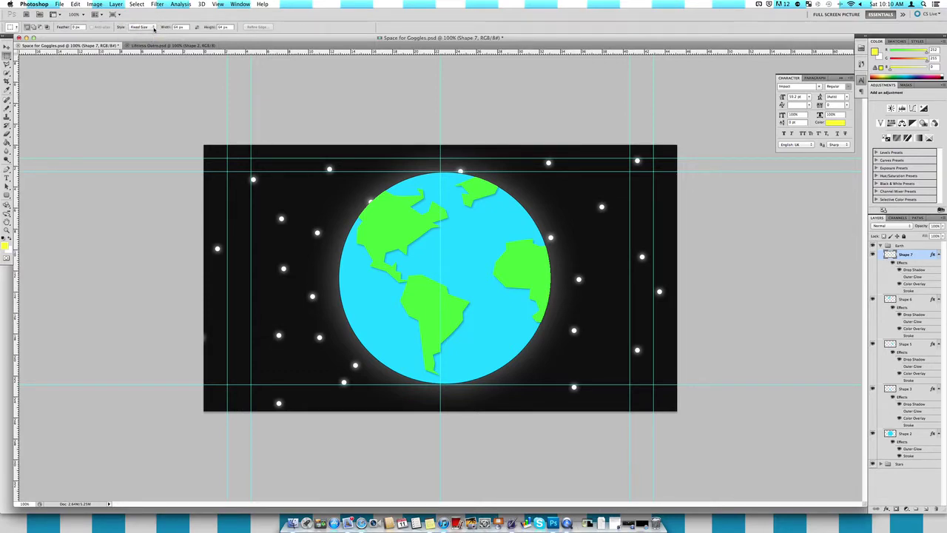
Try a test marquee selection over North America, return the marquee style to Normal and deselect
{"action": "left_click", "coordinate": [152, 27]}
{"action": "left_click", "coordinate": [148, 22]}
{"action": "left_click_drag", "start_coordinate": [335, 211], "coordinate": [398, 233]}
{"action": "left_click", "coordinate": [398, 234]}
{"action": "left_click", "coordinate": [148, 26]}
{"action": "left_click", "coordinate": [145, 22]}
{"action": "key", "text": "super+d"}
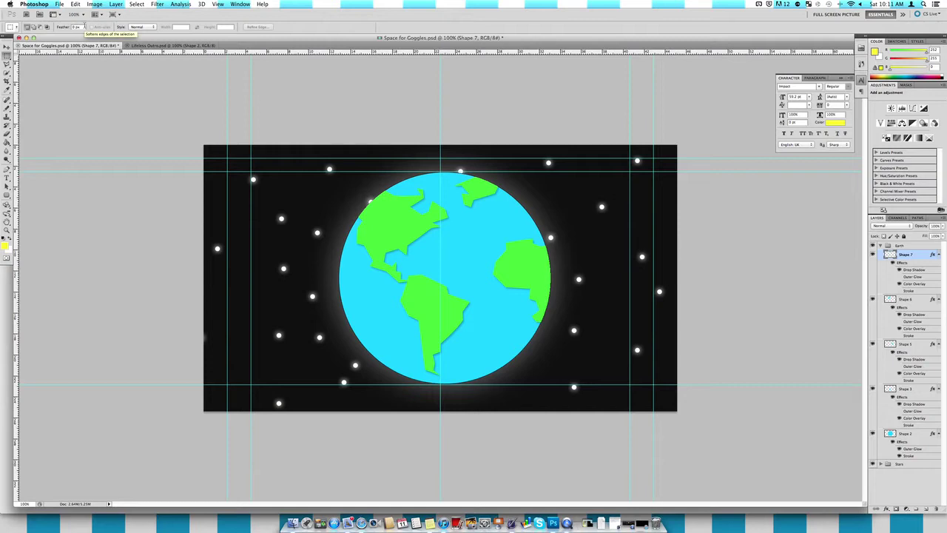
Set the marquee feather to 5 px and draw a small rectangular selection over North America
{"action": "left_click", "coordinate": [78, 26]}
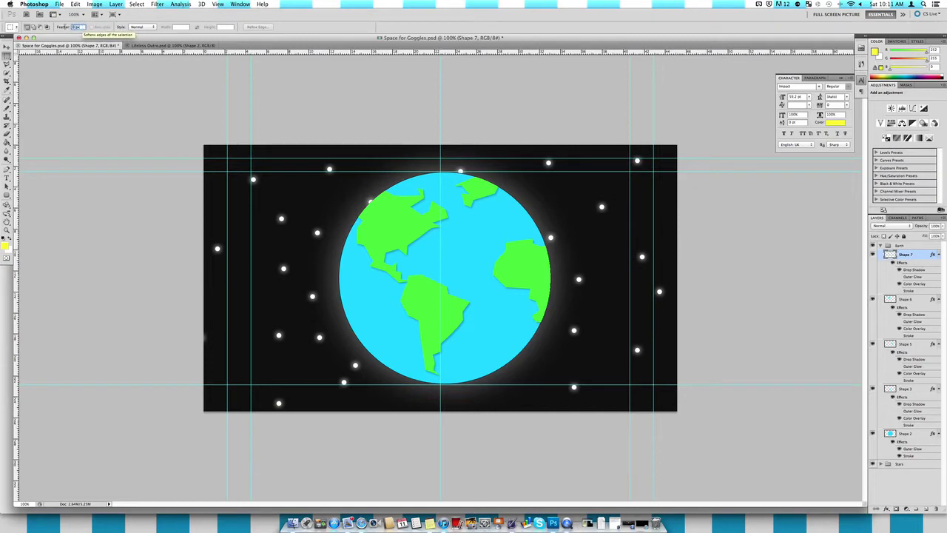
{"action": "type", "text": "5"}
{"action": "key", "text": "Return"}
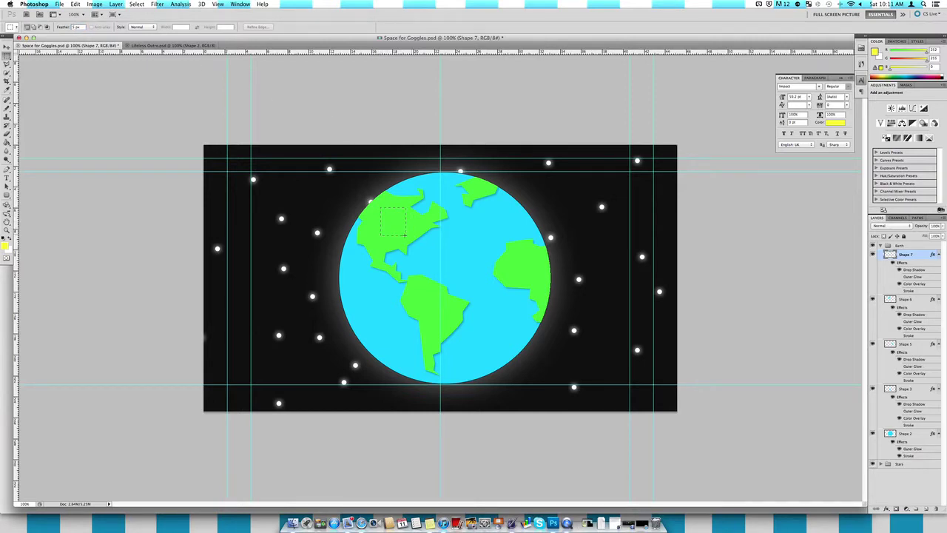
{"action": "left_click_drag", "start_coordinate": [380, 208], "coordinate": [405, 235]}
{"action": "right_click", "coordinate": [390, 217]}
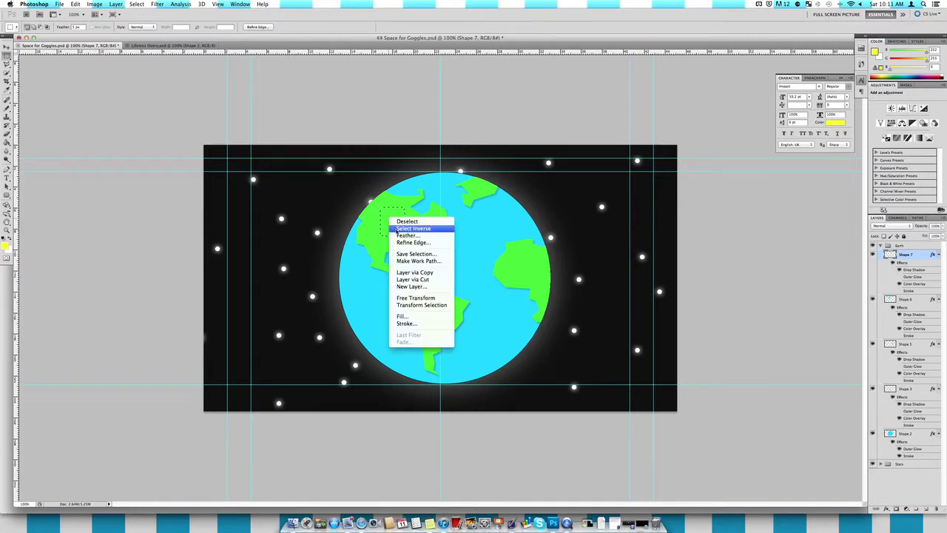
{"action": "left_click", "coordinate": [387, 221]}
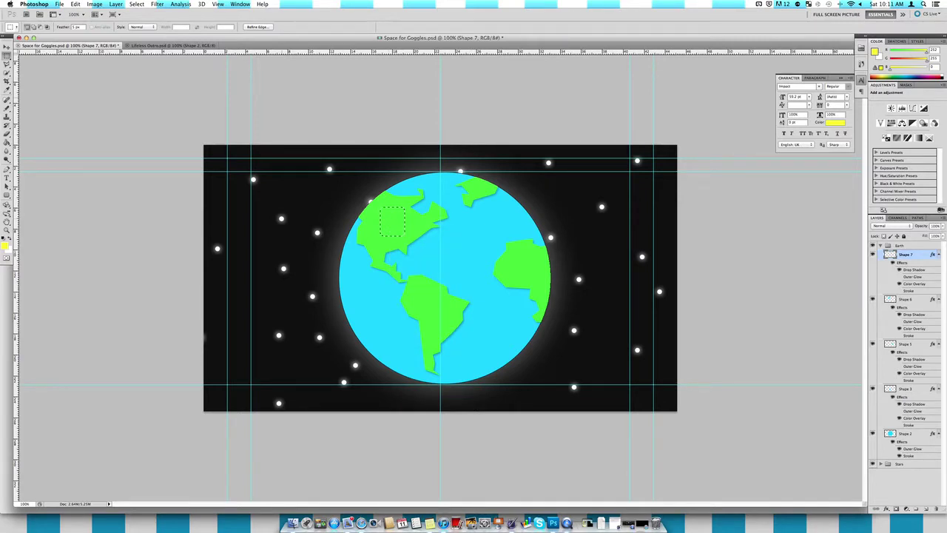
Invert the selection, erase everything on the Shape 6 layer outside the small rectangle, and deselect
{"action": "left_click", "coordinate": [136, 4]}
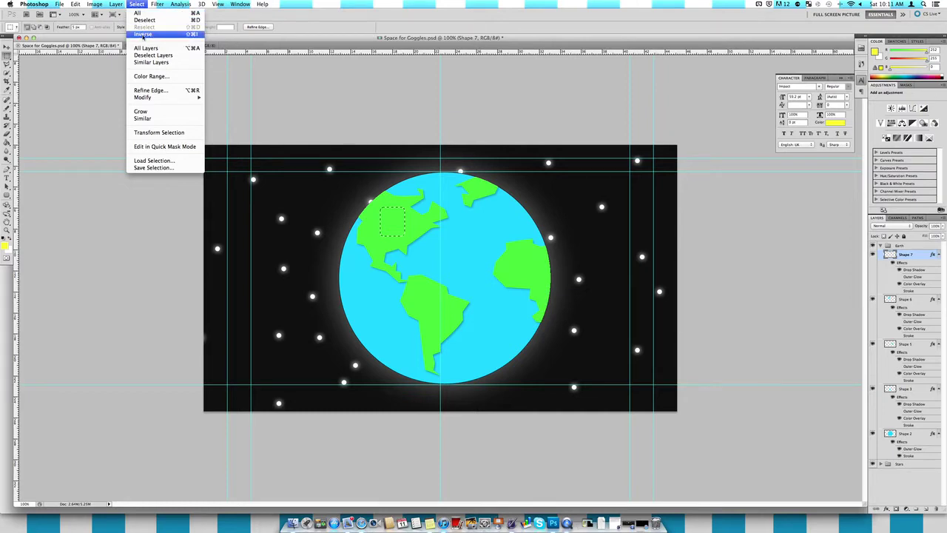
{"action": "left_click", "coordinate": [388, 216]}
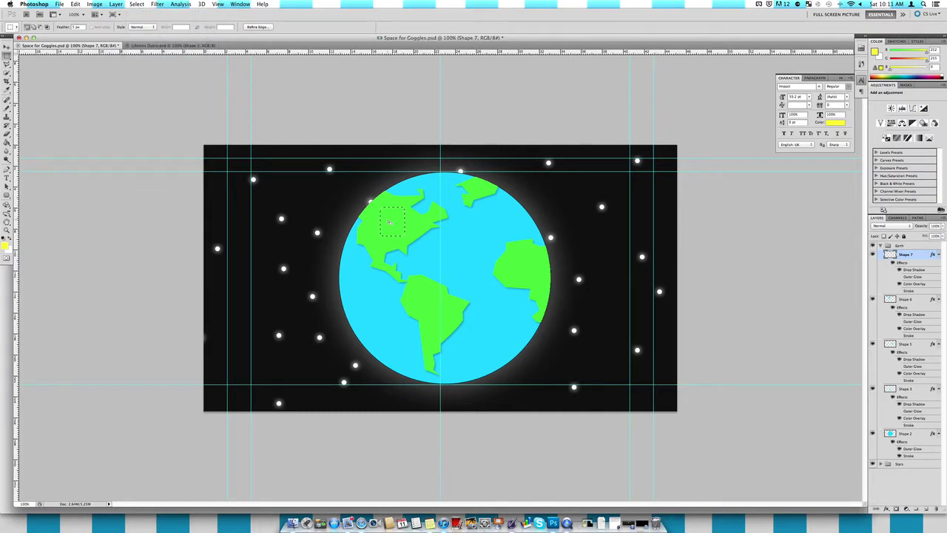
{"action": "key", "text": "super+shift+i"}
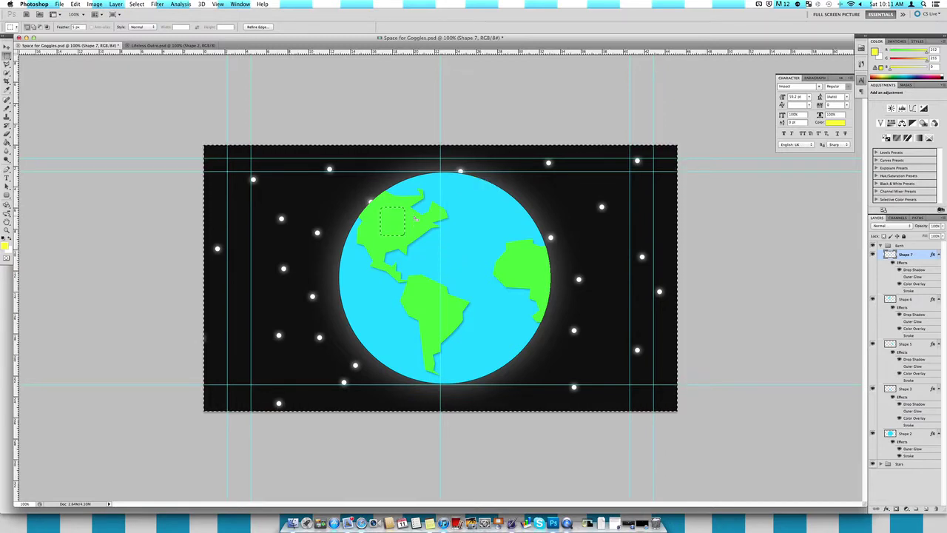
{"action": "key", "text": "super+z"}
{"action": "left_click", "coordinate": [919, 302]}
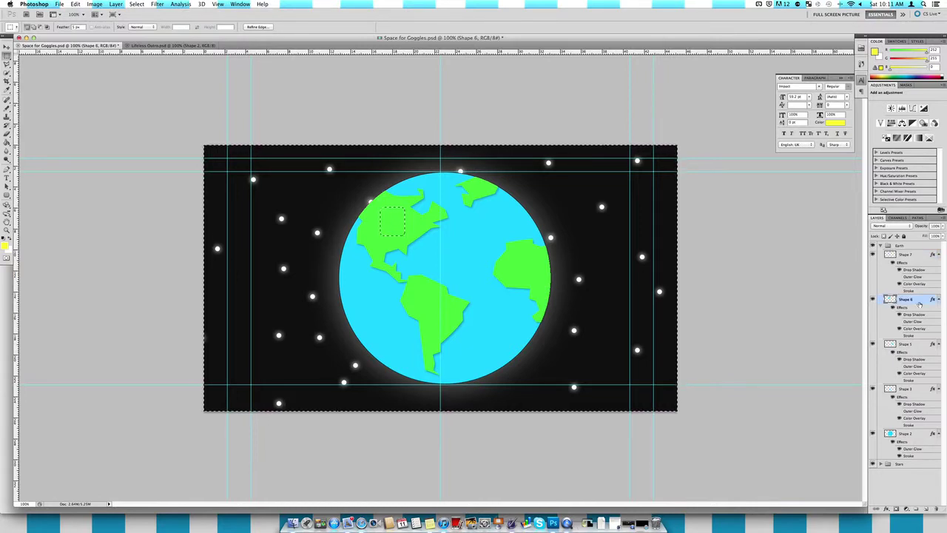
{"action": "key", "text": "super+d"}
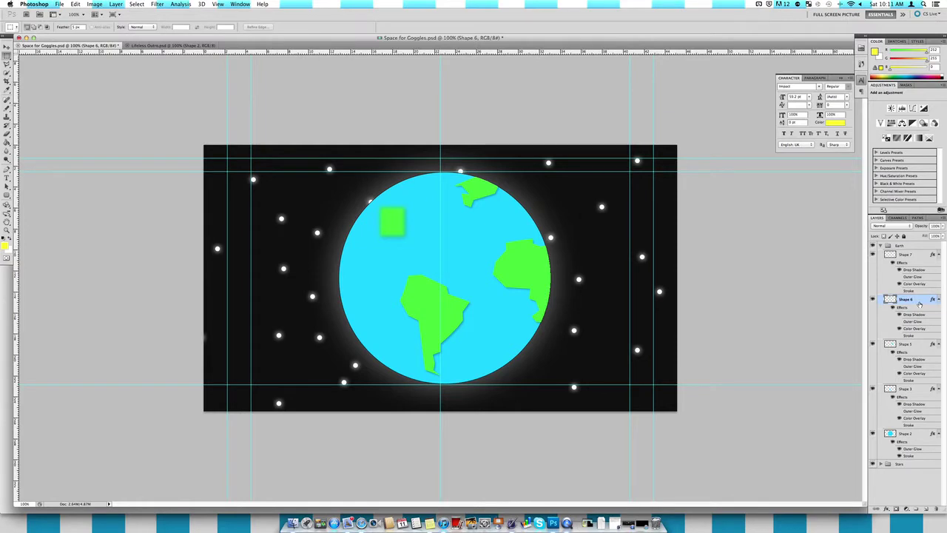
Undo the inverse-selection deletion on Shape 6 and clear the selection
{"action": "key", "text": "alt+super+z"}
{"action": "key", "text": "alt+super+z"}
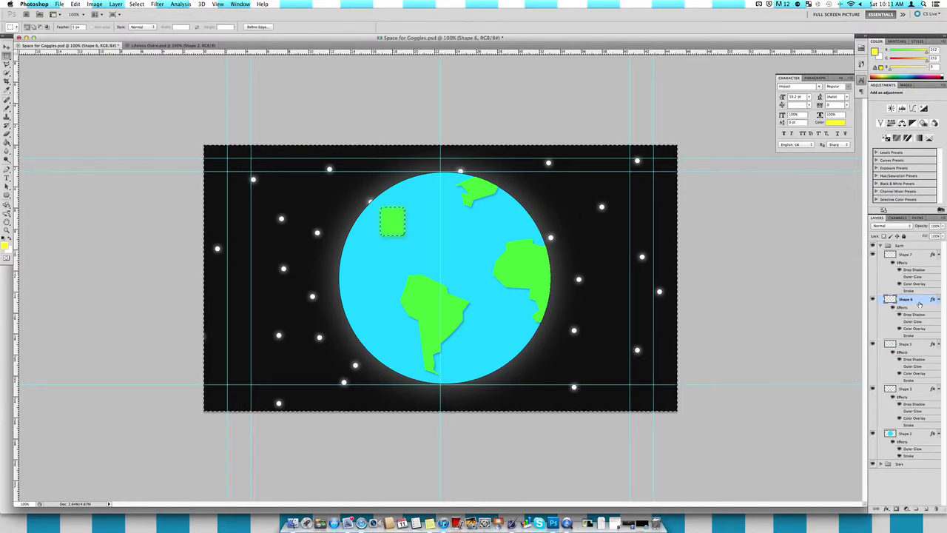
{"action": "key", "text": "super+d"}
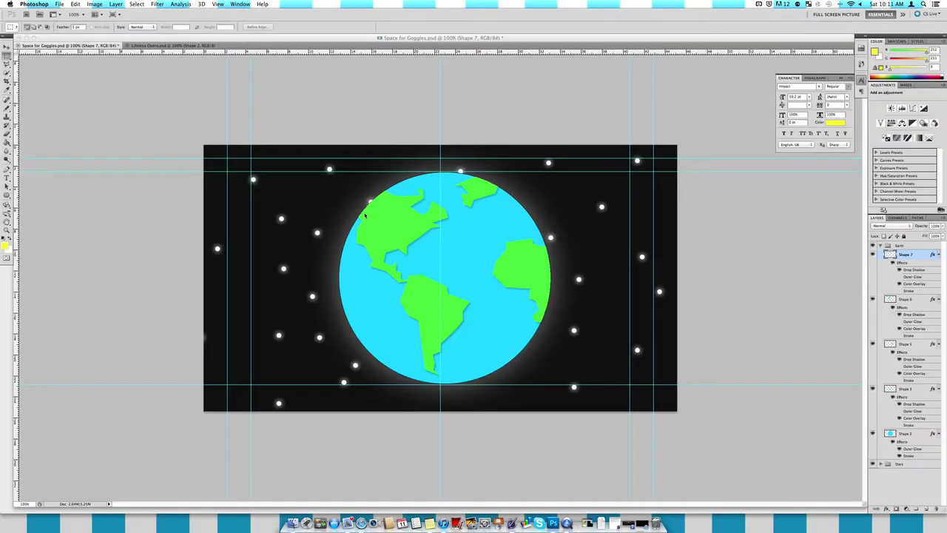
Draw a feathered rectangular selection over North America and clear it with the Deselect command
{"action": "left_click_drag", "start_coordinate": [378, 200], "coordinate": [410, 232]}
{"action": "right_click", "coordinate": [391, 215]}
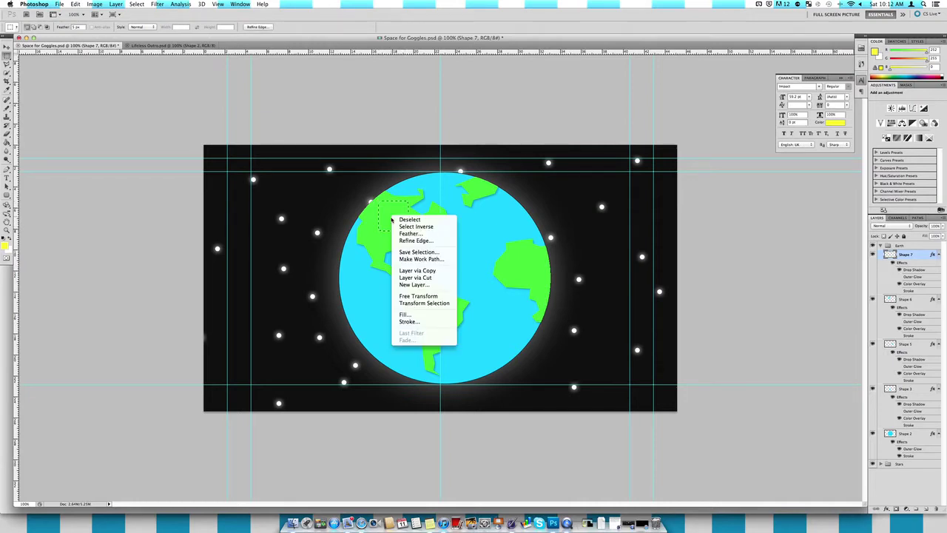
{"action": "left_click", "coordinate": [409, 219]}
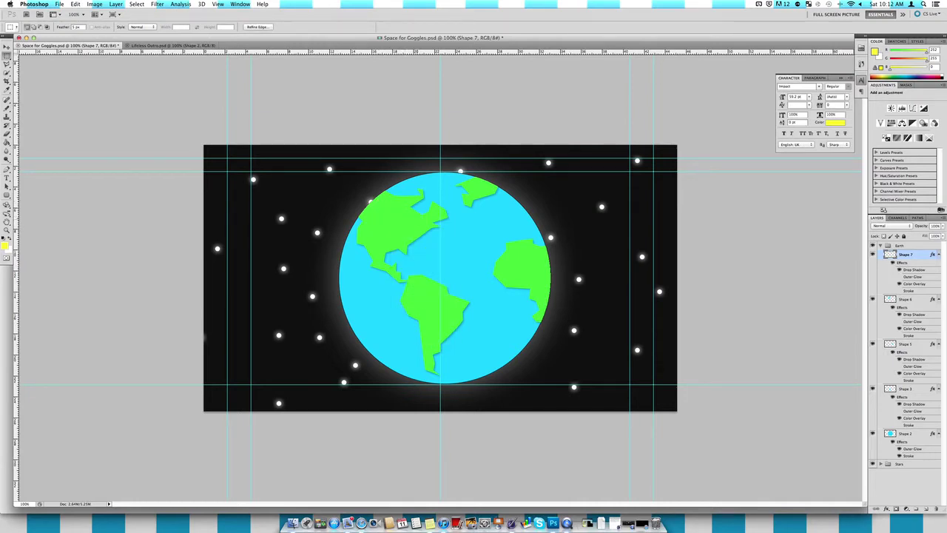
{"action": "key", "text": "super+d"}
{"action": "key", "text": "super+z"}
{"action": "left_click", "coordinate": [136, 5]}
{"action": "left_click", "coordinate": [147, 20]}
Set the marquee feather to 0 px
{"action": "left_click", "coordinate": [76, 27]}
{"action": "type", "text": "0"}
{"action": "key", "text": "Return"}
Cut an elliptical hole out of North America on the Shape 6 layer with the Elliptical Marquee tool
{"action": "left_click", "coordinate": [7, 55]}
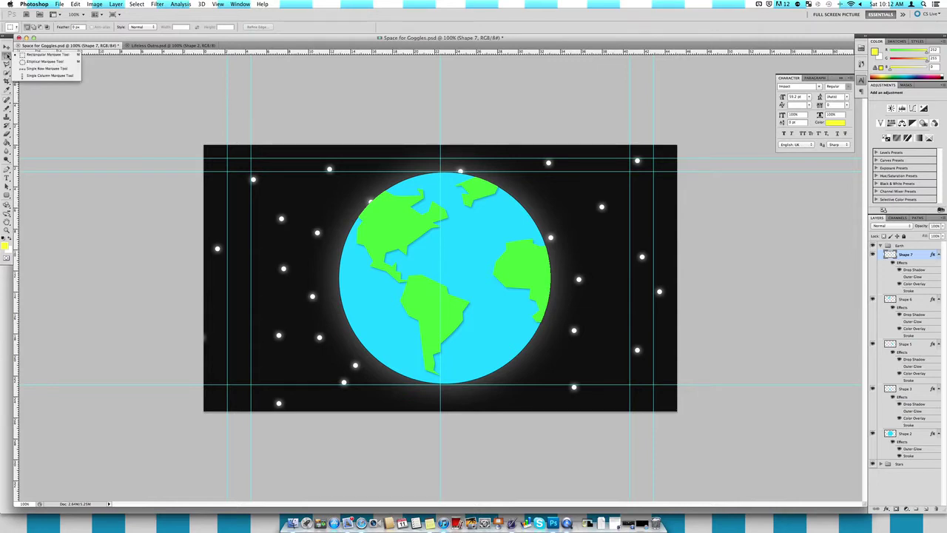
{"action": "left_click", "coordinate": [28, 62]}
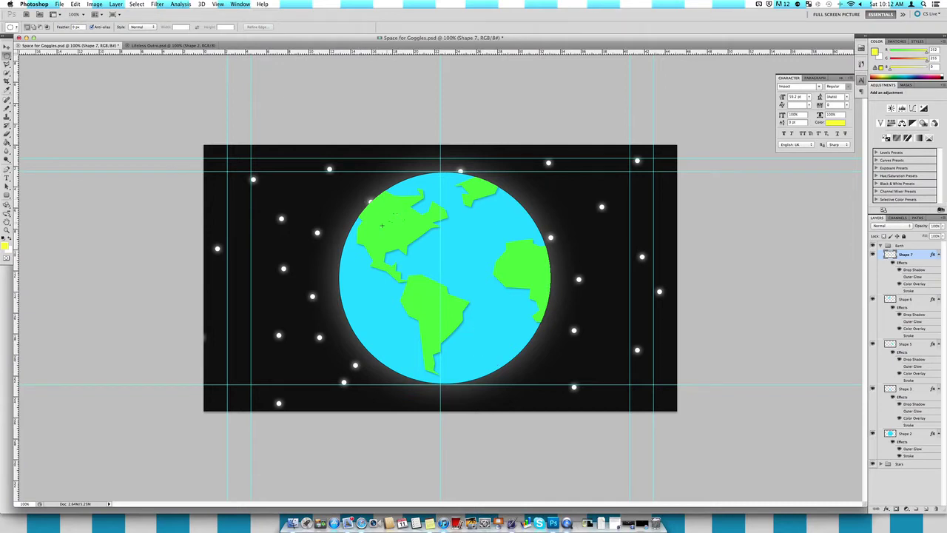
{"action": "left_click_drag", "start_coordinate": [371, 240], "coordinate": [370, 240]}
{"action": "left_click", "coordinate": [921, 299]}
{"action": "key", "text": "Delete"}
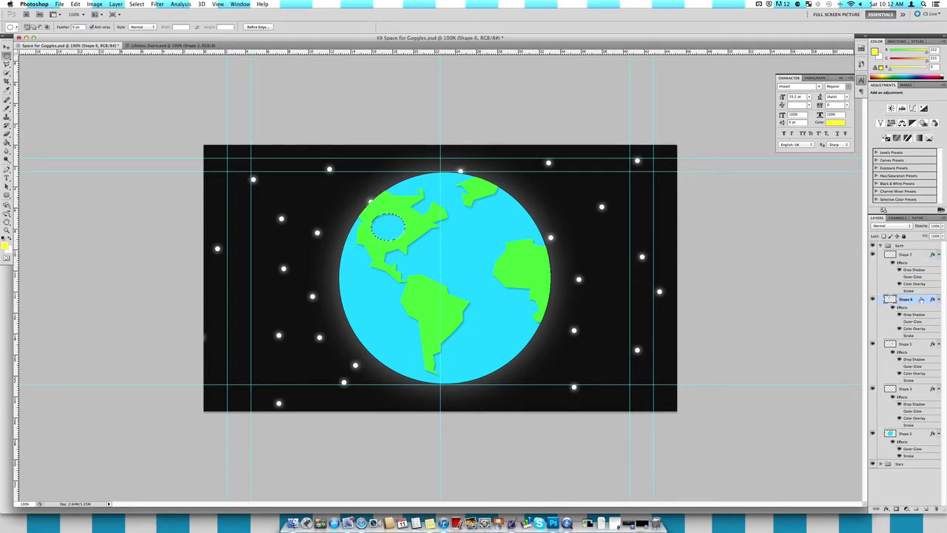
Undo the elliptical cut-out in North America
{"action": "key", "text": "super+d"}
{"action": "key", "text": "super+z"}
{"action": "key", "text": "alt+super+z"}
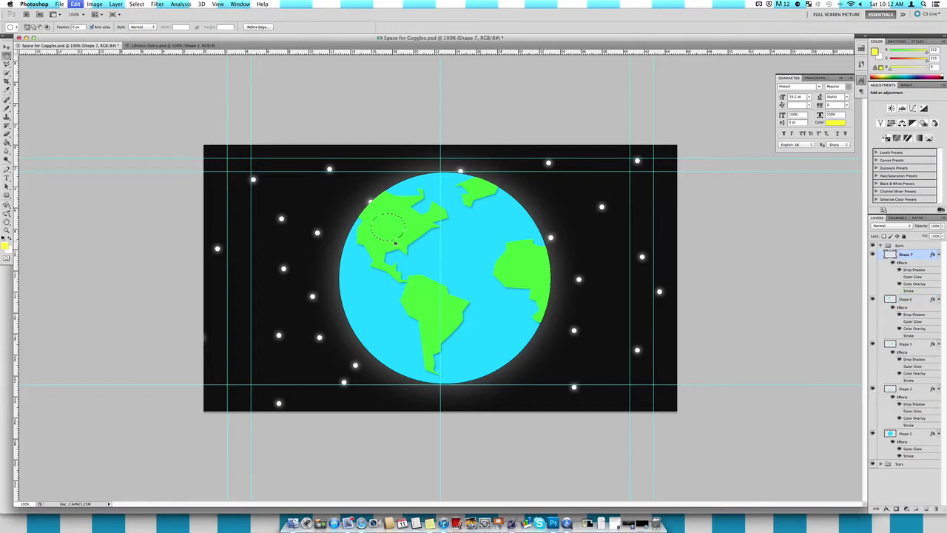
Select a single pixel row across North America with the Single Row Marquee tool, and deselect it
{"action": "left_click", "coordinate": [6, 57]}
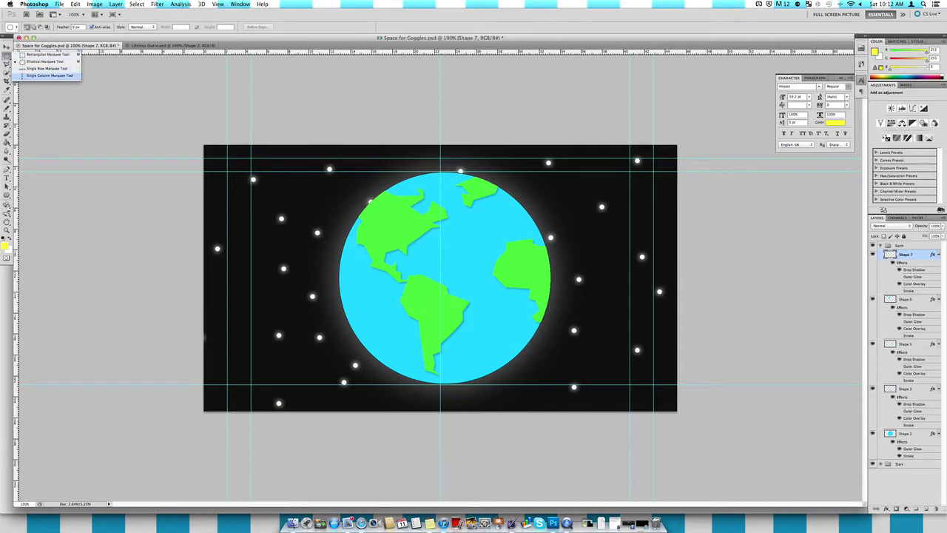
{"action": "left_click", "coordinate": [46, 68]}
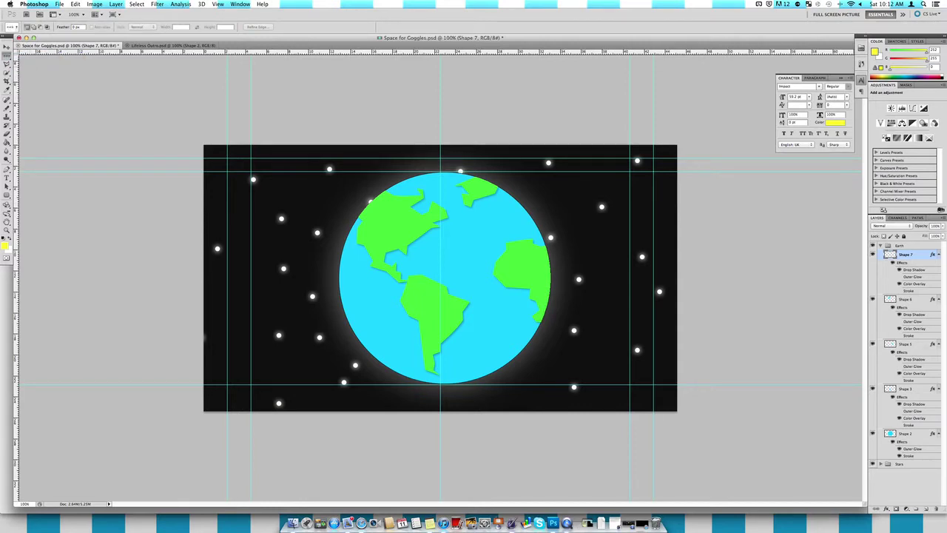
{"action": "left_click", "coordinate": [383, 233]}
{"action": "left_click", "coordinate": [383, 222]}
{"action": "key", "text": "super+d"}
Activate the Shape 6 layer, select a single pixel row across North America on it, and deselect
{"action": "left_click", "coordinate": [905, 299]}
{"action": "left_click", "coordinate": [383, 222]}
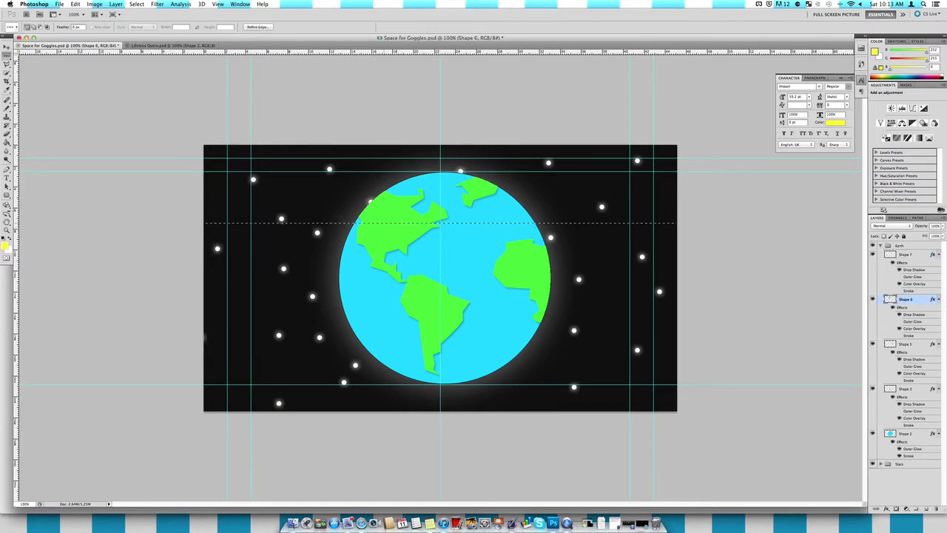
{"action": "key", "text": "super+d"}
{"action": "key", "text": "super+z"}
{"action": "key", "text": "super+d"}
Restore the Rectangular Marquee as the active marquee variant, and activate the freehand Lasso tool
{"action": "left_click", "coordinate": [7, 55]}
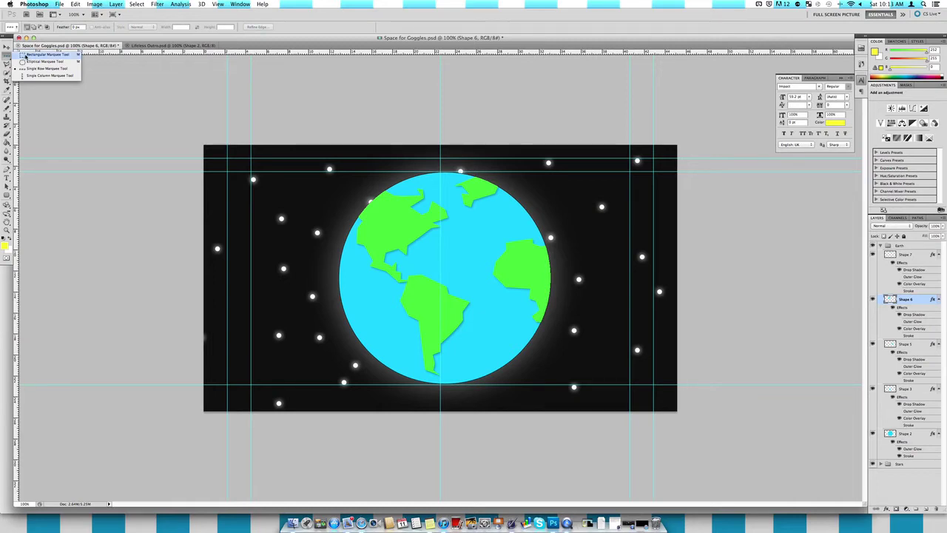
{"action": "left_click", "coordinate": [44, 54]}
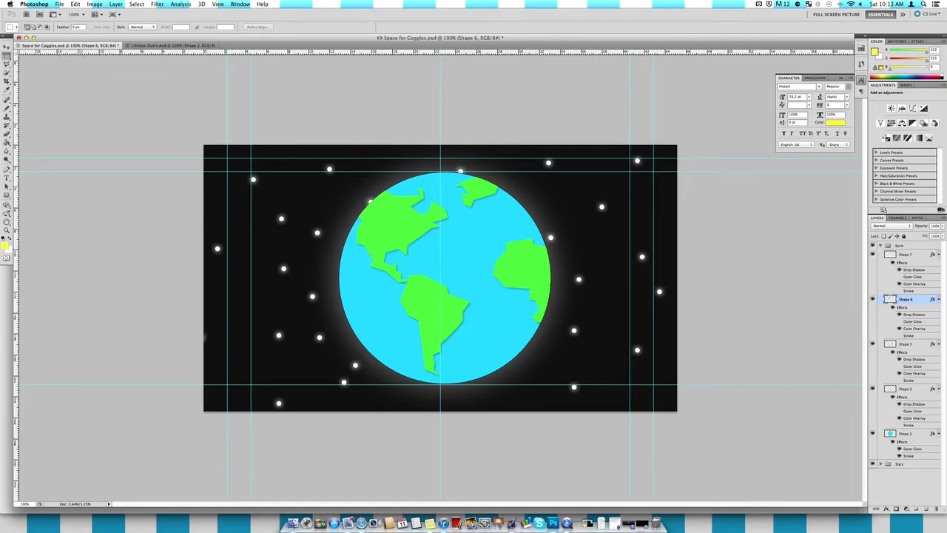
{"action": "left_click", "coordinate": [7, 66]}
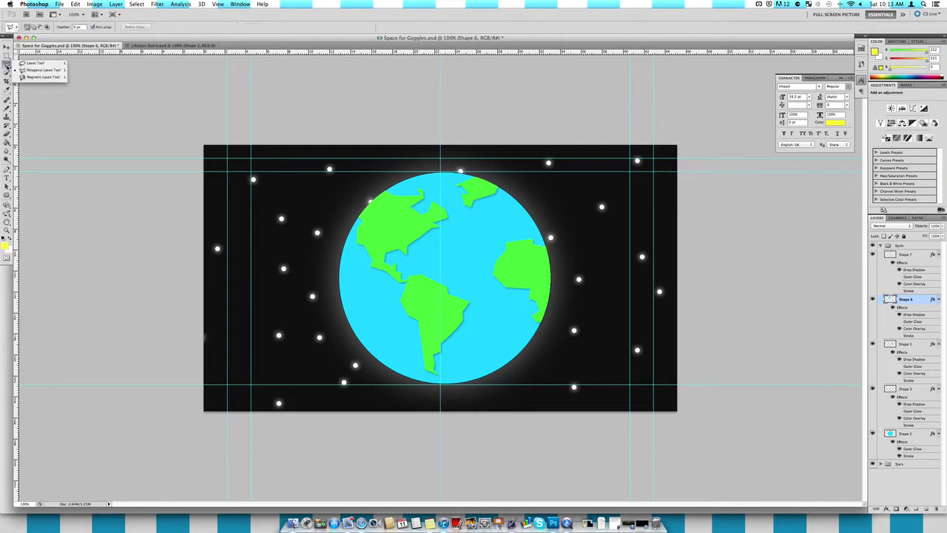
{"action": "left_click", "coordinate": [27, 64]}
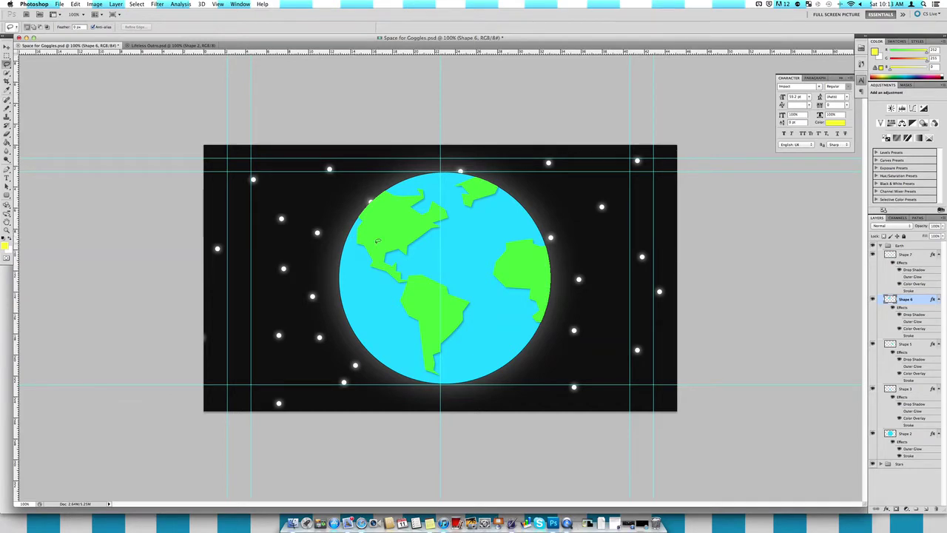
Lasso a small freehand area inside North America, invert the selection, and delete the rest of the landmass on the Shape 6 layer
{"action": "mouse_move", "coordinate": [377, 241]}
{"action": "left_mouse_down"}
{"action": "mouse_move", "coordinate": [379, 216]}
{"action": "mouse_move", "coordinate": [397, 213]}
{"action": "mouse_move", "coordinate": [377, 241]}
{"action": "left_mouse_up"}
{"action": "left_click_drag", "start_coordinate": [377, 241], "coordinate": [377, 242]}
{"action": "key", "text": "super+shift+i"}
{"action": "key", "text": "Delete"}
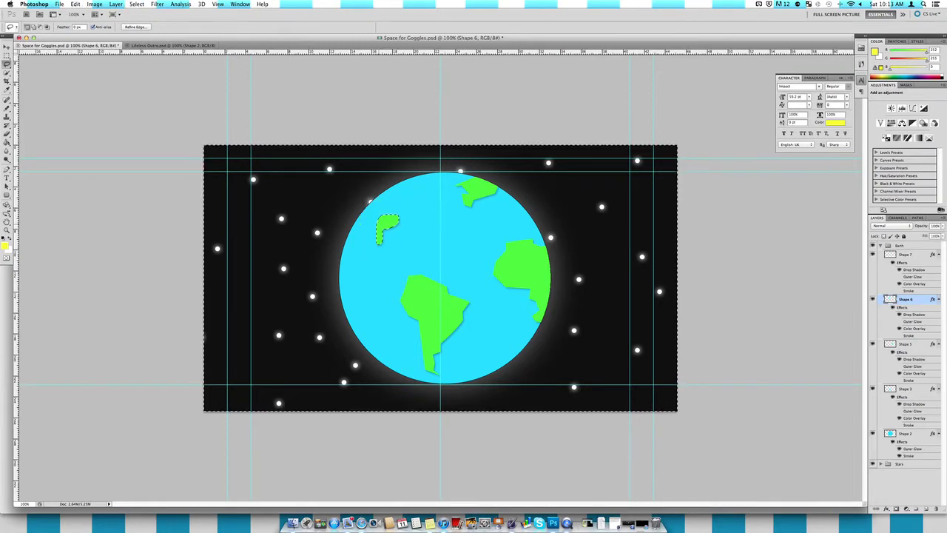
Undo the deletion and deselect, and trace another freehand lasso outline inside North America
{"action": "key", "text": "super+z"}
{"action": "key", "text": "super+d"}
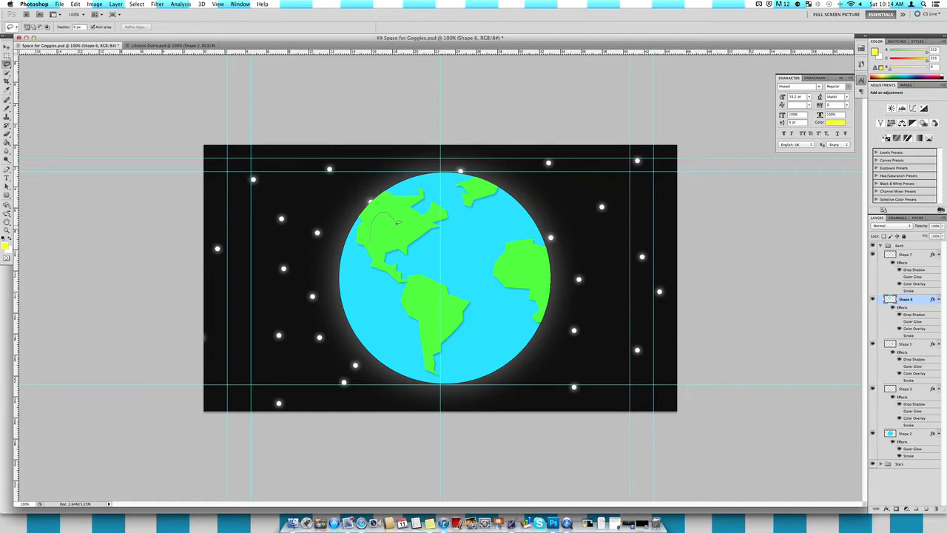
{"action": "left_click_drag", "start_coordinate": [398, 221], "coordinate": [397, 221]}
{"action": "left_click", "coordinate": [397, 221]}
Activate the Polygonal Lasso tool and cancel its stray starting points
{"action": "left_click_drag", "start_coordinate": [7, 65], "coordinate": [37, 70]}
{"action": "left_click", "coordinate": [42, 71]}
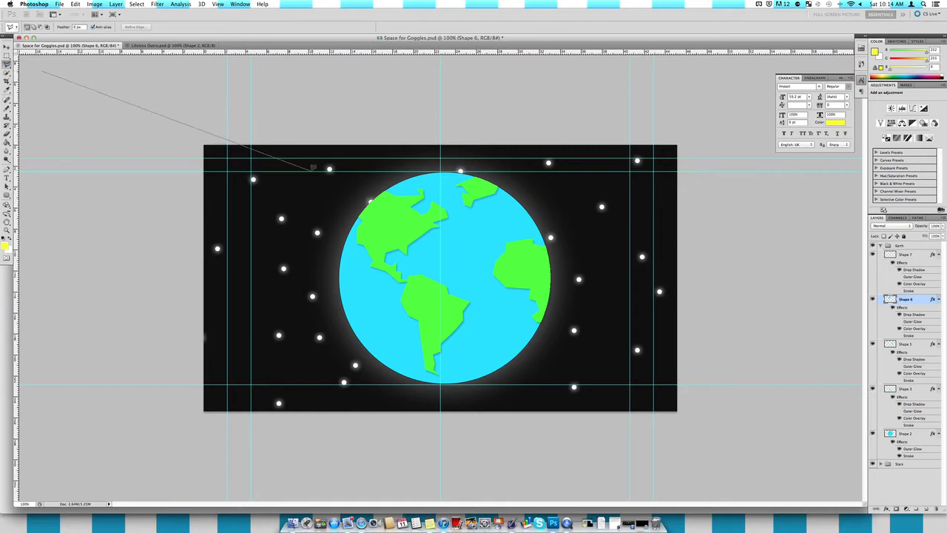
{"action": "key", "text": "Escape"}
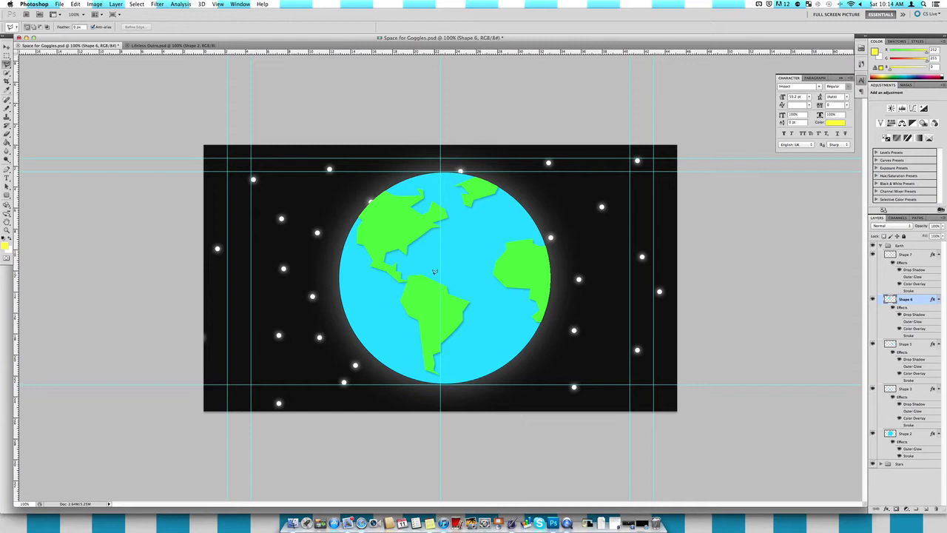
{"action": "left_click", "coordinate": [389, 216]}
{"action": "key", "text": "Escape"}
Select a small closed polygon inside North America with the Polygonal Lasso tool, and deselect it
{"action": "left_click", "coordinate": [390, 188]}
{"action": "left_click", "coordinate": [390, 211]}
{"action": "left_click", "coordinate": [401, 227]}
{"action": "left_click", "coordinate": [406, 221]}
{"action": "left_click", "coordinate": [402, 214]}
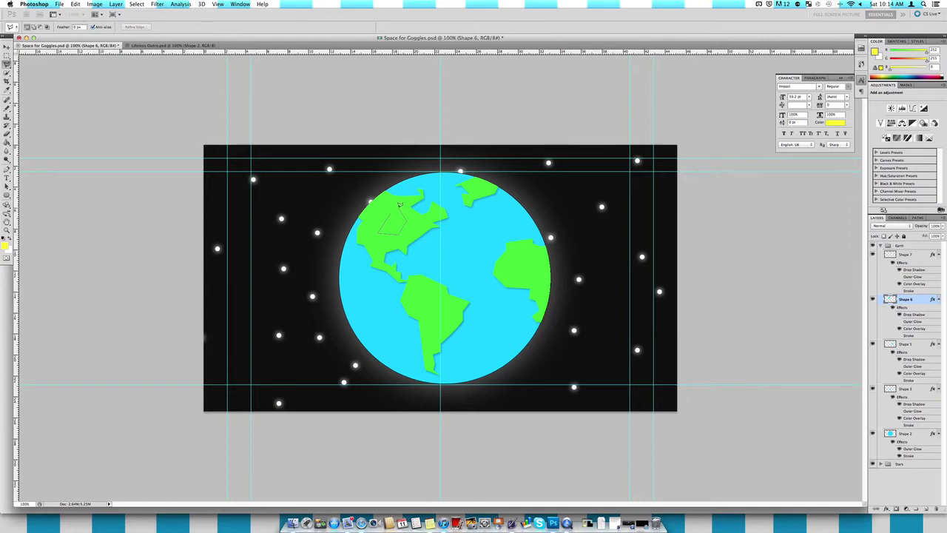
{"action": "left_click", "coordinate": [395, 211]}
{"action": "left_click", "coordinate": [392, 211]}
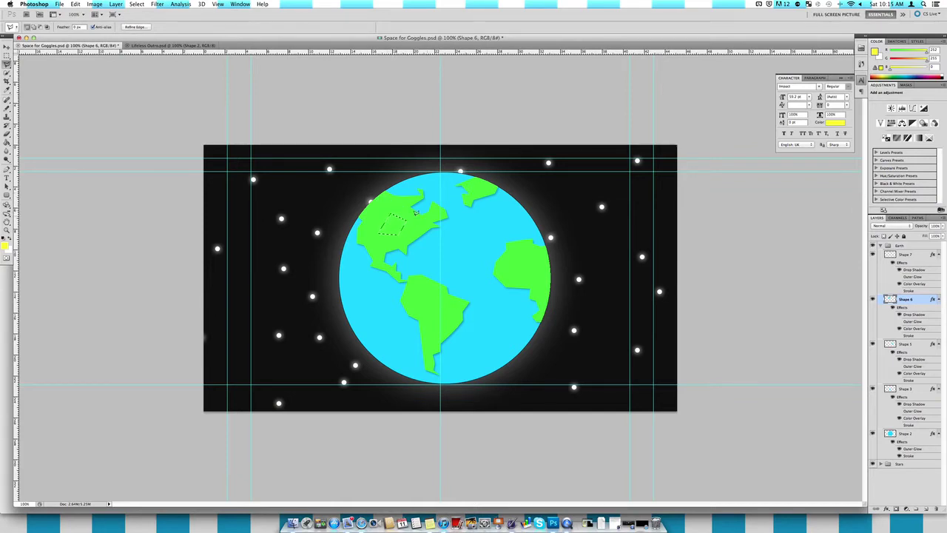
{"action": "key", "text": "super+d"}
Start a four-corner polygonal outline inside North America and cancel it before closing the shape
{"action": "left_click", "coordinate": [385, 218]}
{"action": "left_click", "coordinate": [376, 244]}
{"action": "left_click", "coordinate": [402, 242]}
{"action": "left_click", "coordinate": [407, 215]}
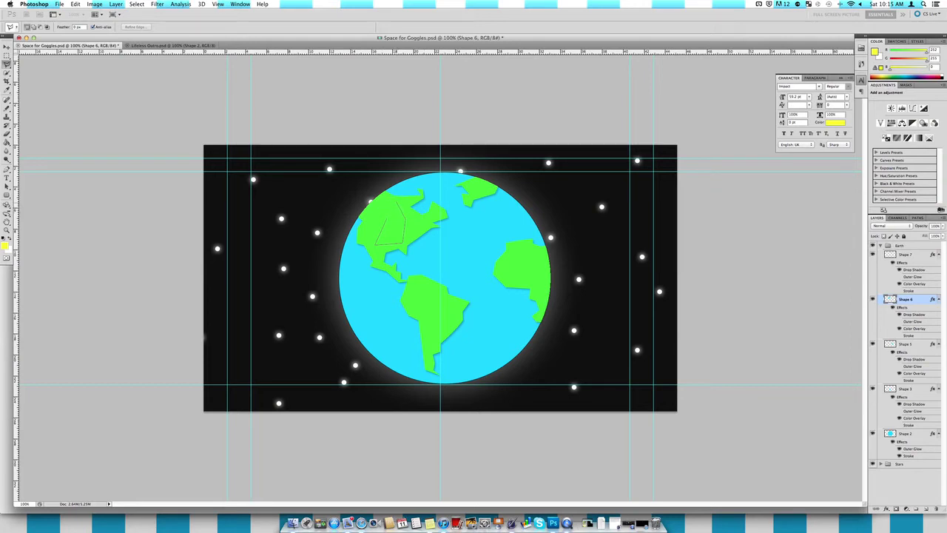
{"action": "key", "text": "Escape"}
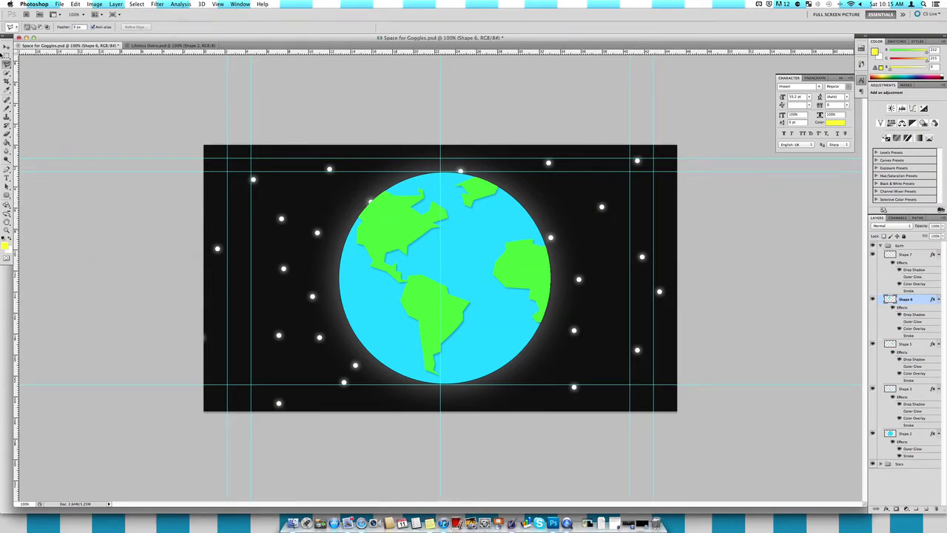
Trace along the coastline and globe edge with the Magnetic Lasso tool, cancel the outline, and activate the Move tool
{"action": "left_click", "coordinate": [6, 64]}
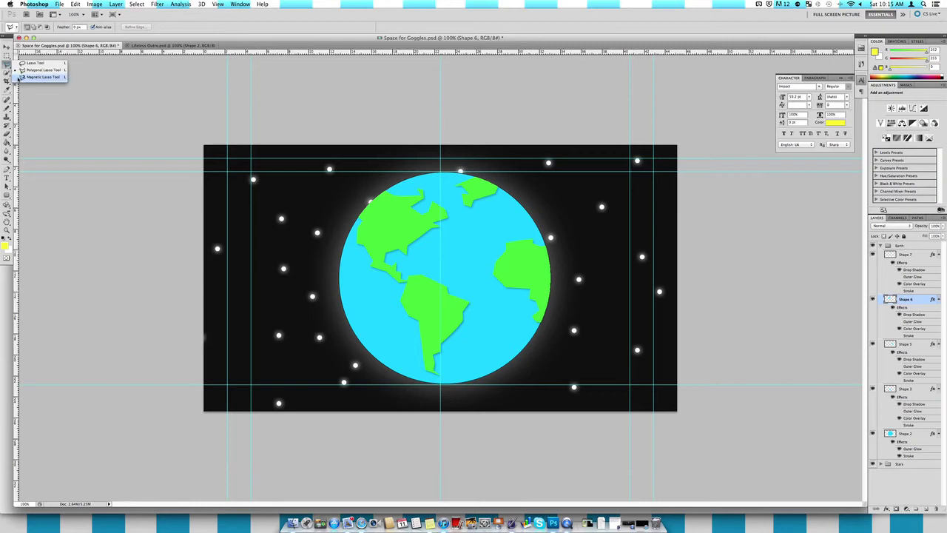
{"action": "left_click", "coordinate": [19, 76]}
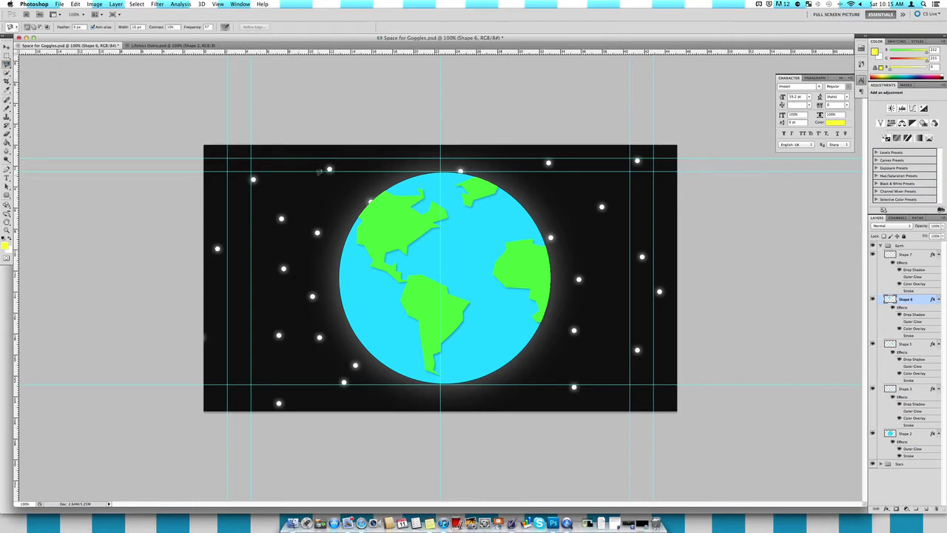
{"action": "left_click", "coordinate": [432, 225]}
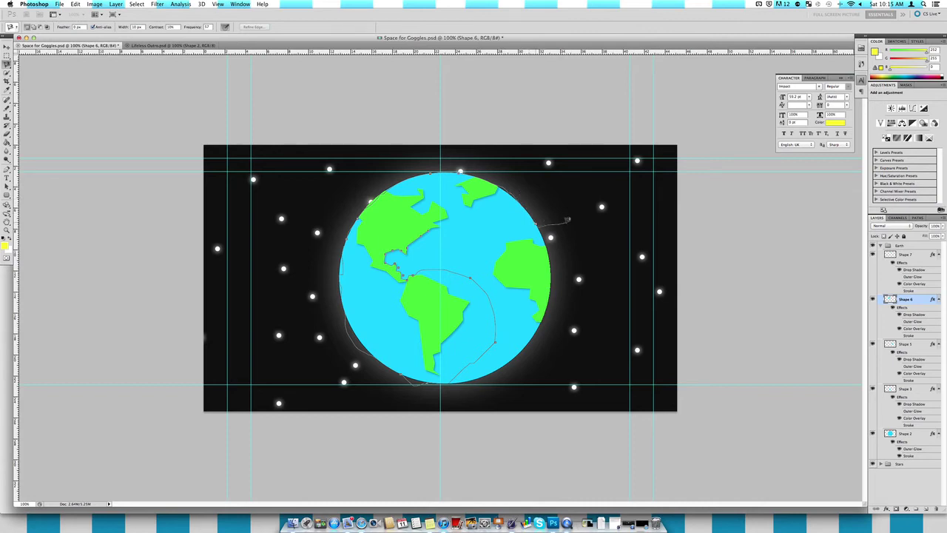
{"action": "key", "text": "Escape"}
{"action": "key", "text": "v"}
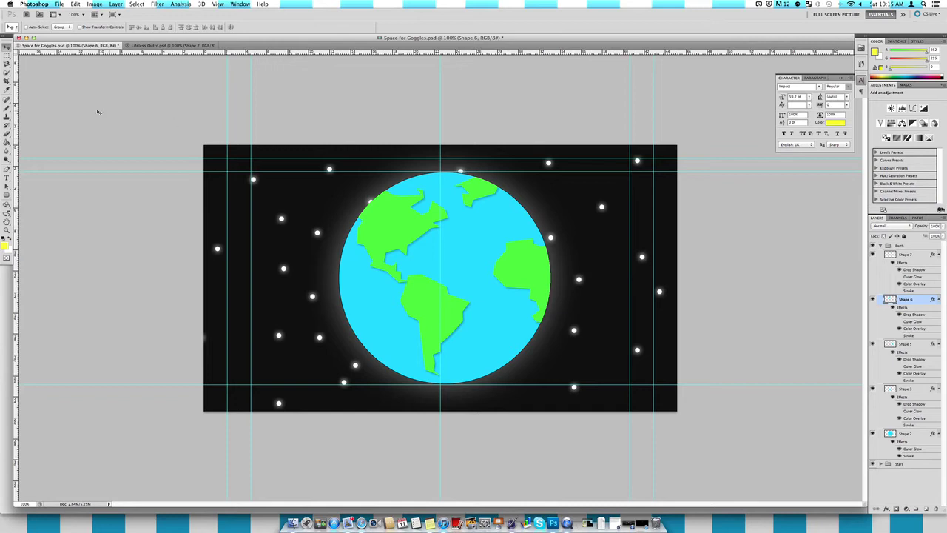
Set the Magic Wand tool's tolerance to 255, make a selection from the ocean east of North America, and deselect
{"action": "left_click", "coordinate": [7, 64]}
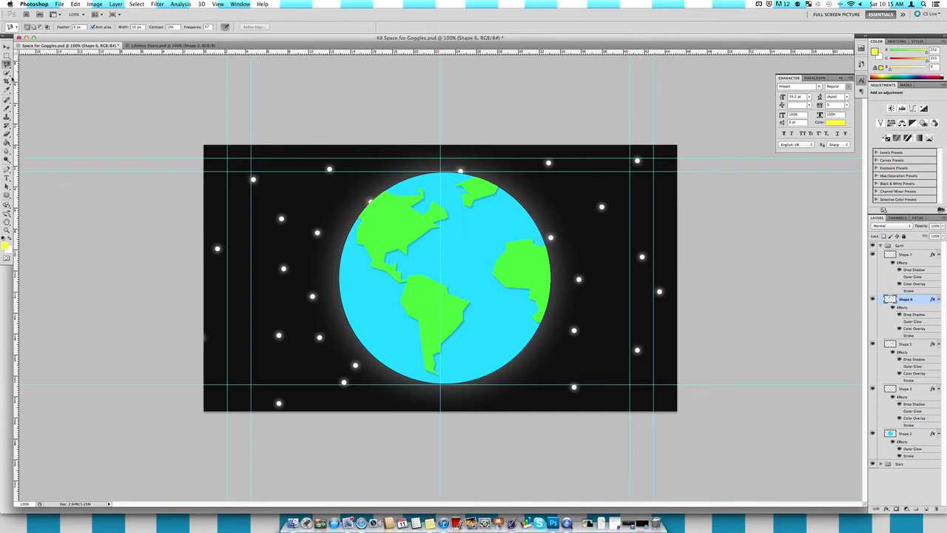
{"action": "mouse_move", "coordinate": [7, 71]}
{"action": "left_mouse_down"}
{"action": "mouse_move", "coordinate": [37, 79]}
{"action": "mouse_move", "coordinate": [29, 79]}
{"action": "left_mouse_up"}
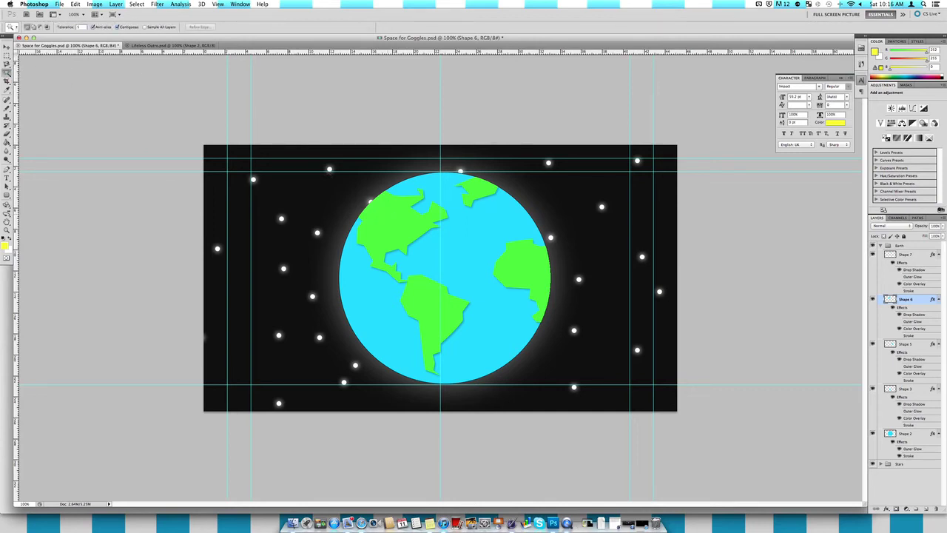
{"action": "left_click", "coordinate": [389, 223]}
{"action": "type", "text": "2551"}
{"action": "key", "text": "Return"}
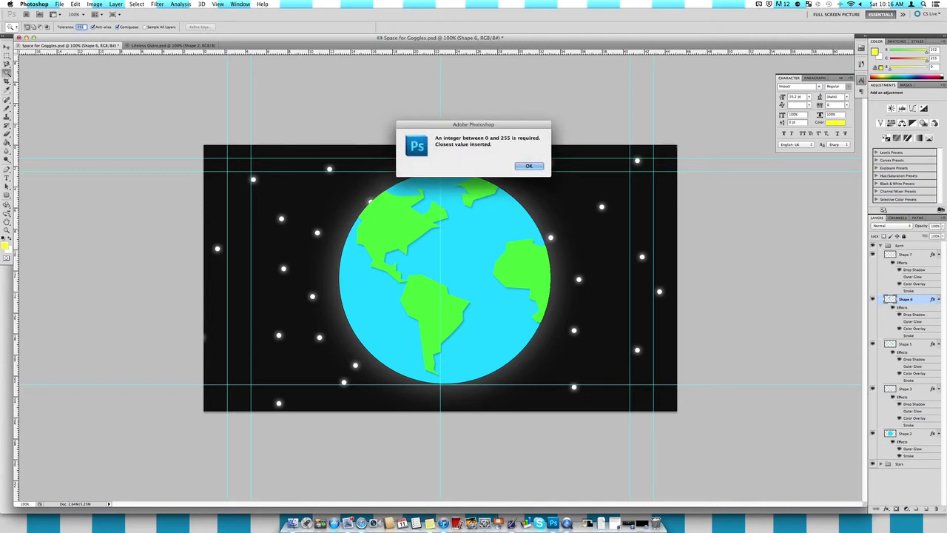
{"action": "key", "text": "Return"}
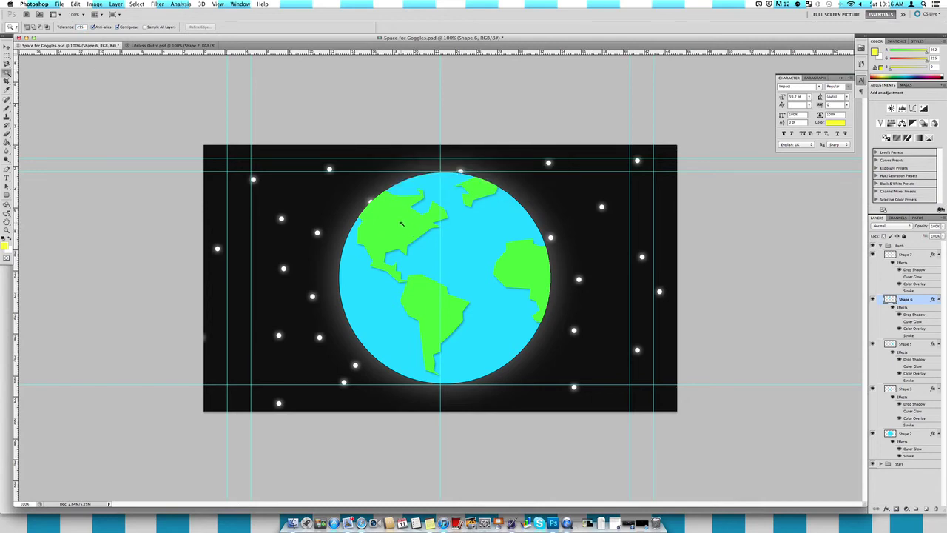
{"action": "left_click", "coordinate": [462, 235]}
{"action": "key", "text": "ctrl+d"}
Paint selections over North America and South America with the Quick Selection tool
{"action": "left_click", "coordinate": [8, 73]}
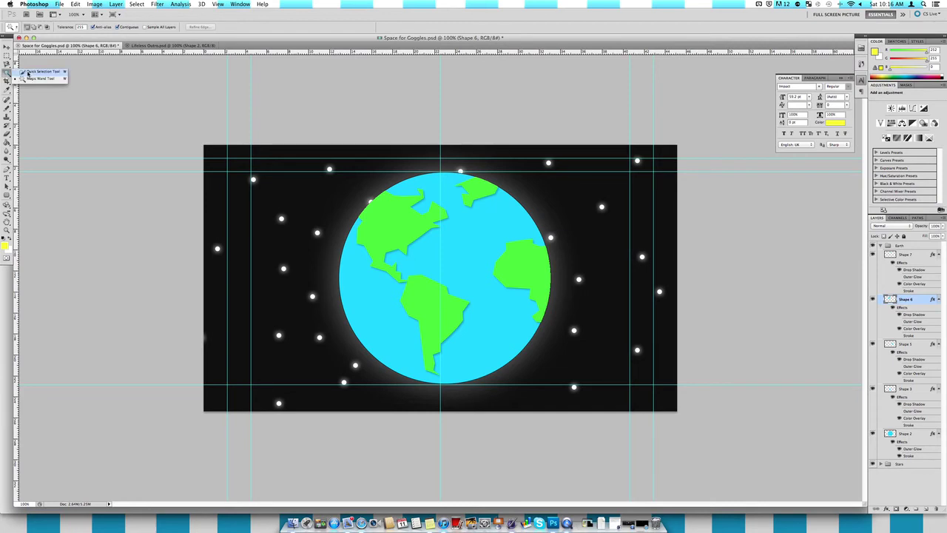
{"action": "left_click", "coordinate": [41, 71]}
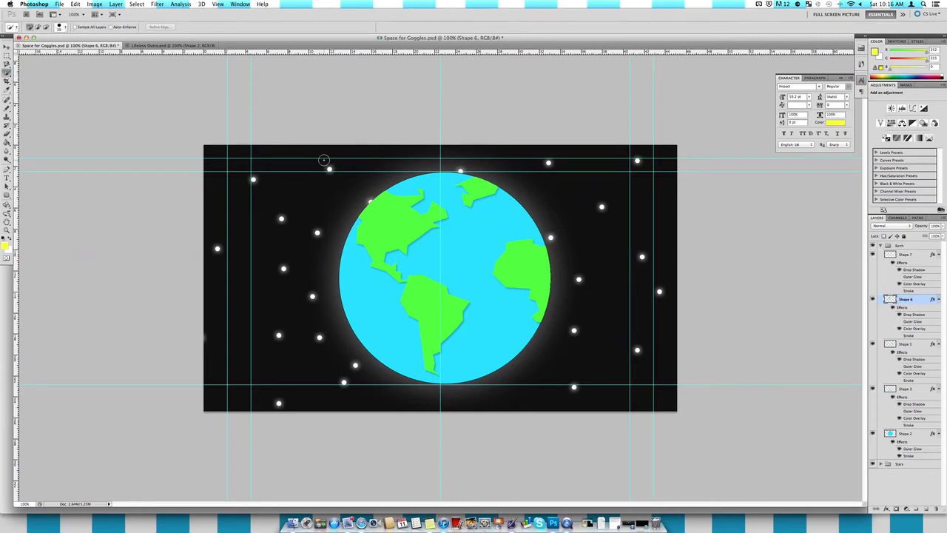
{"action": "mouse_move", "coordinate": [382, 228]}
{"action": "left_mouse_down"}
{"action": "mouse_move", "coordinate": [379, 248]}
{"action": "mouse_move", "coordinate": [400, 277]}
{"action": "mouse_move", "coordinate": [438, 209]}
{"action": "mouse_move", "coordinate": [370, 222]}
{"action": "left_mouse_up"}
{"action": "mouse_move", "coordinate": [452, 255]}
{"action": "left_mouse_down"}
{"action": "mouse_move", "coordinate": [488, 325]}
{"action": "mouse_move", "coordinate": [465, 308]}
{"action": "left_mouse_up"}
Switch to the Lifeless Outro.psd document
{"action": "left_click", "coordinate": [171, 45]}
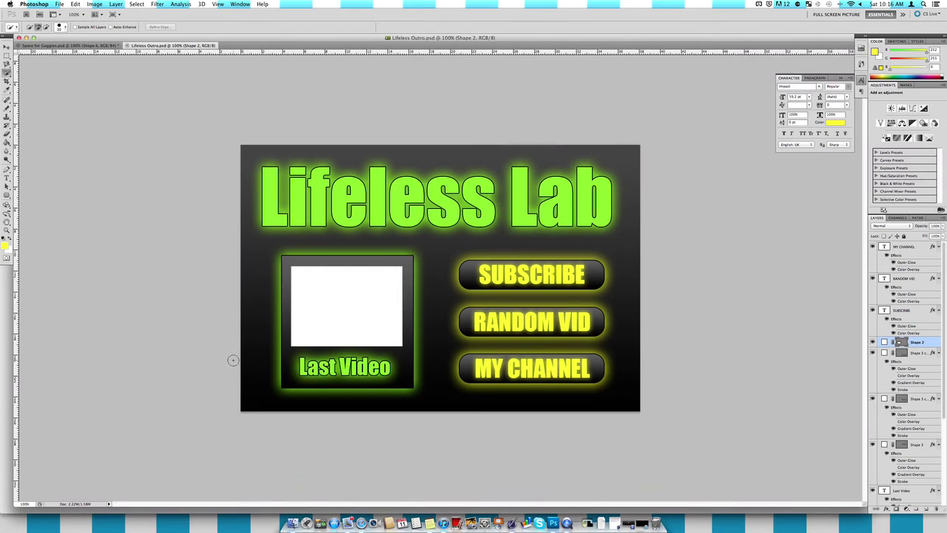